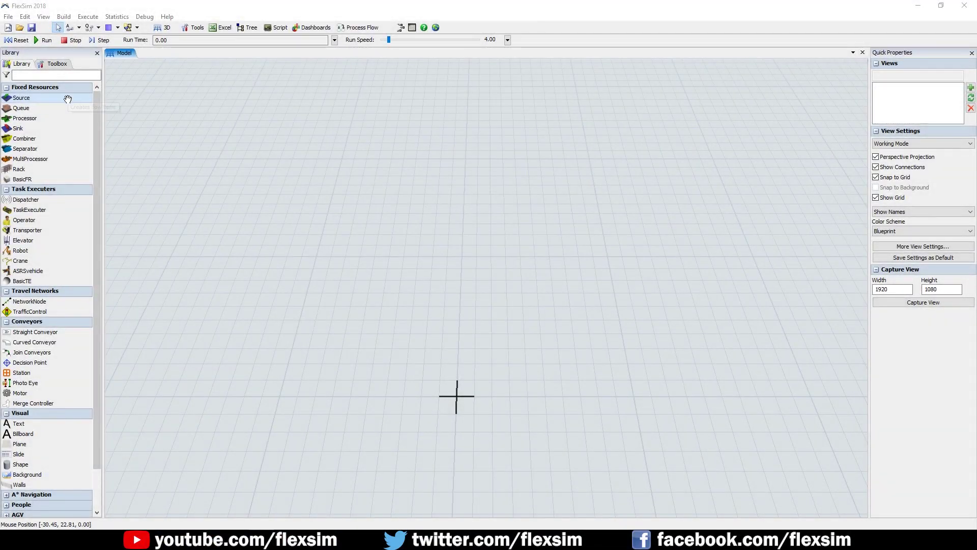
# Place Source1 and Source2, then four queues (Queue1–Queue4) stacked beside them.
pyautogui.moveTo(67, 99); pyautogui.dragTo(248, 263)
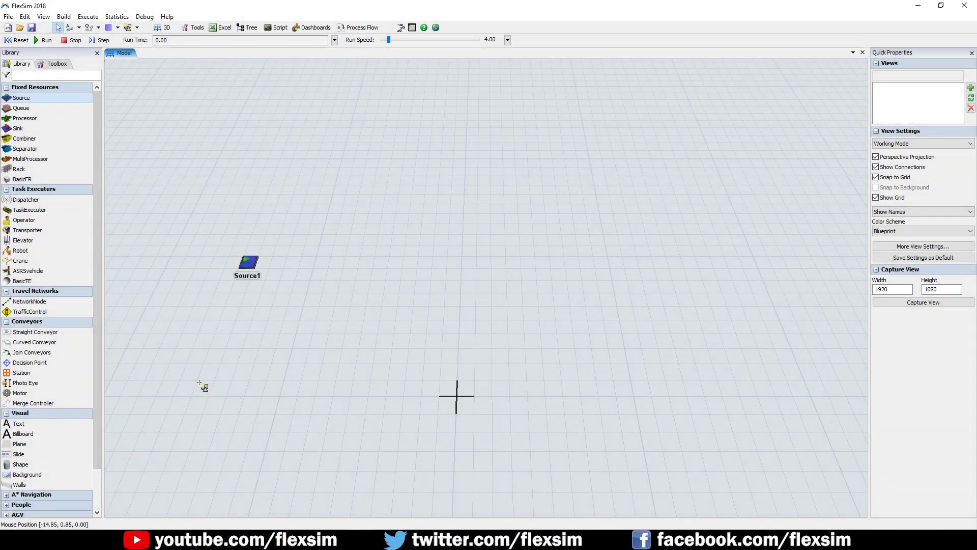
pyautogui.click(200, 383)
pyautogui.click(21, 108)
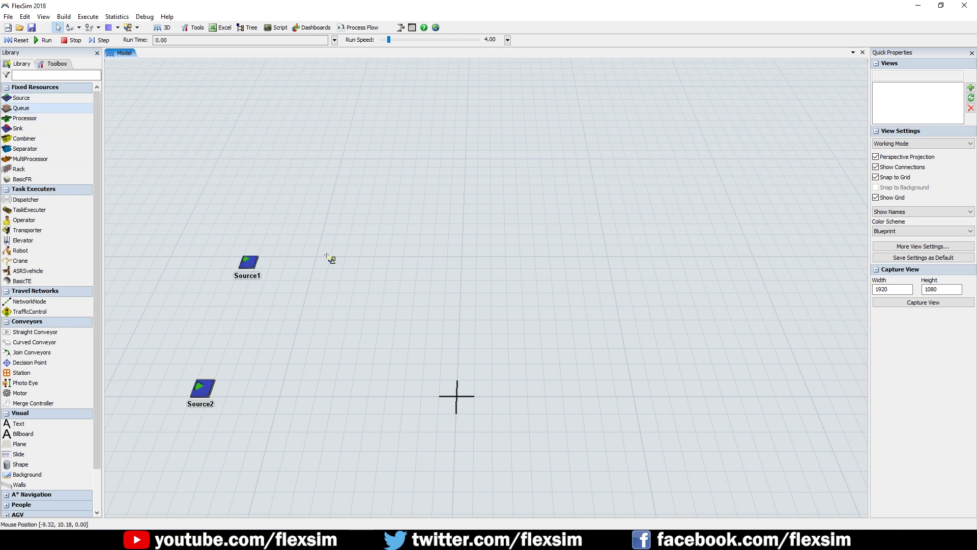
pyautogui.click(310, 260)
pyautogui.click(284, 355)
pyautogui.click(266, 425)
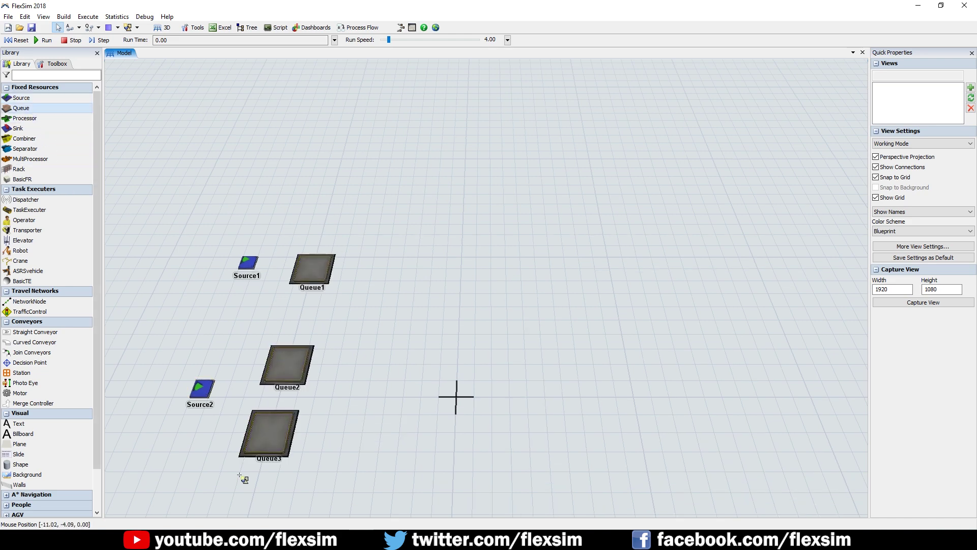
pyautogui.click(243, 479)
# Add Combiner1 right of the queues, a straight conveyor after it, and Sink1 at its end.
pyautogui.scroll(-2, 340, 441)
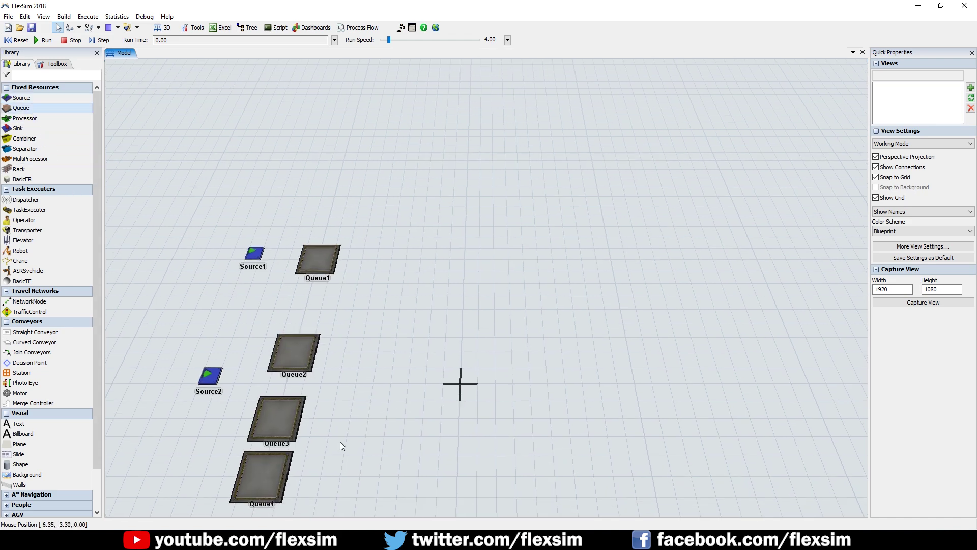
pyautogui.click(53, 139)
pyautogui.click(393, 326)
pyautogui.click(57, 332)
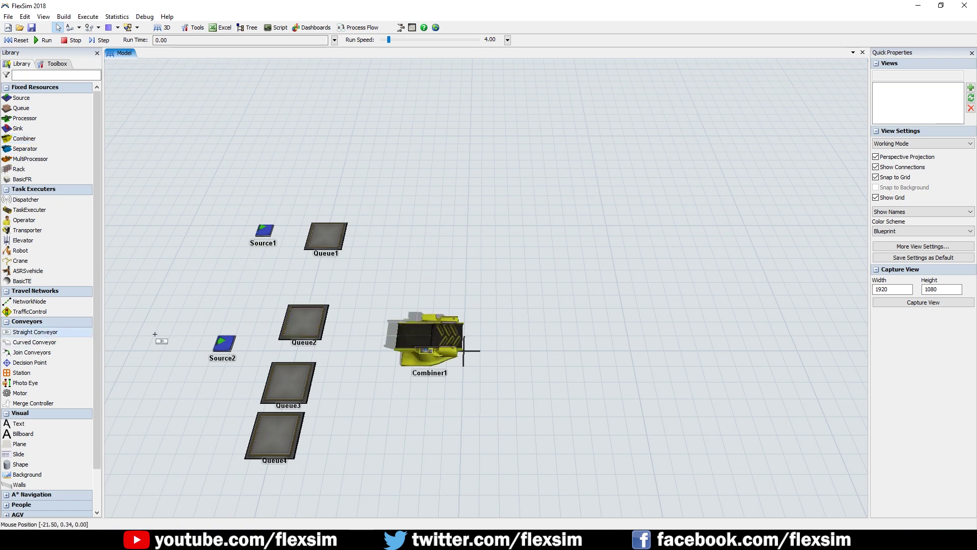
pyautogui.moveTo(529, 333); pyautogui.dragTo(709, 328)
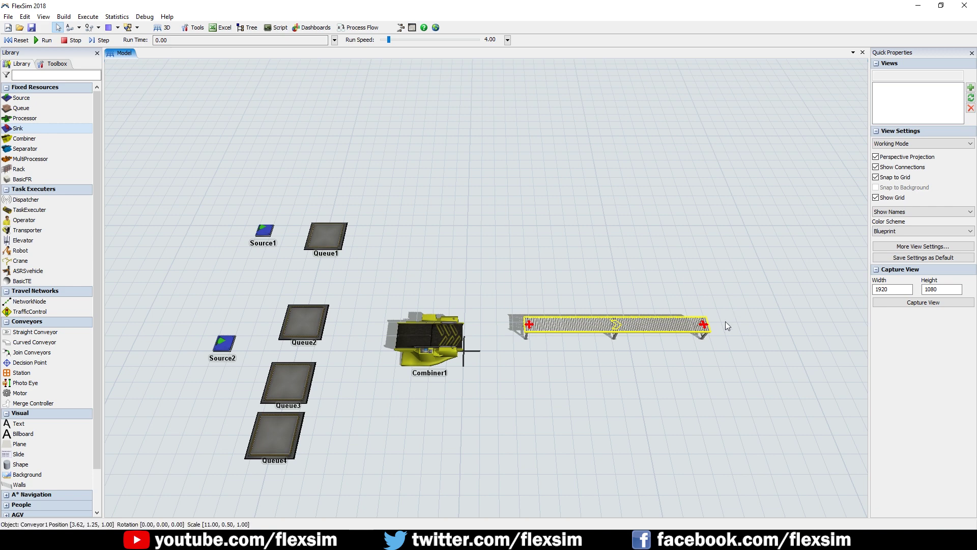
pyautogui.click(747, 326)
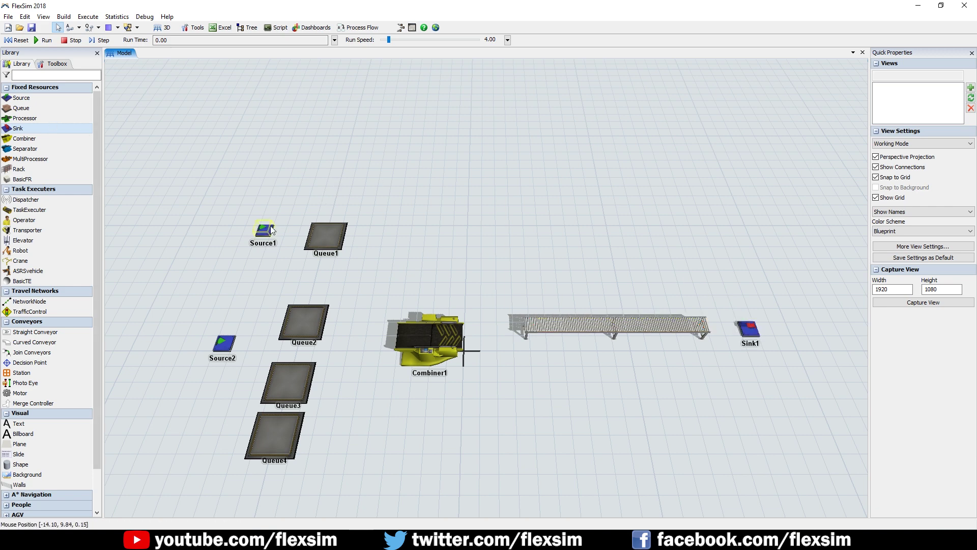
# Connect Source1 to Queue1, Queue1 to Combiner1, Combiner1 to the conveyor, and the conveyor to Sink1.
pyautogui.click(265, 230)
pyautogui.click(325, 236)
pyautogui.click(426, 325)
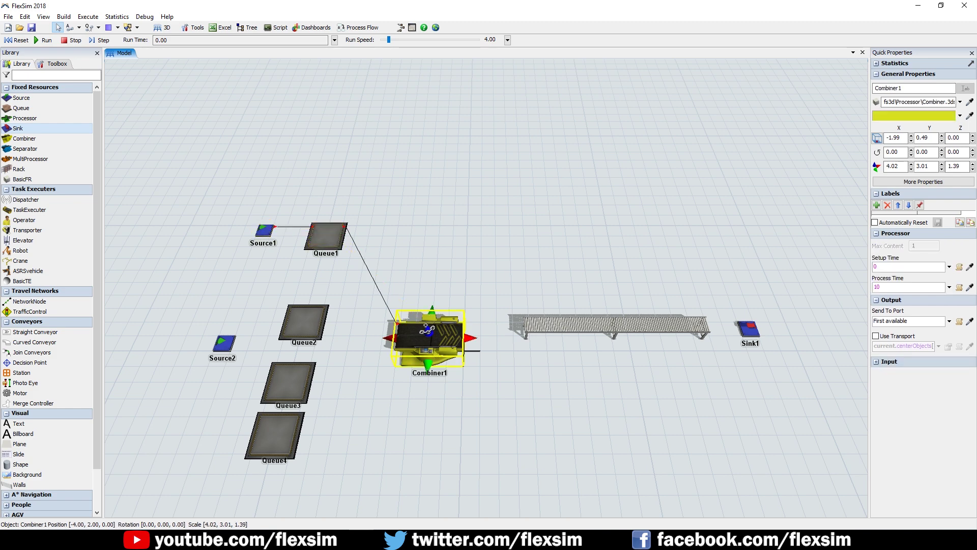
pyautogui.click(610, 324)
pyautogui.click(748, 328)
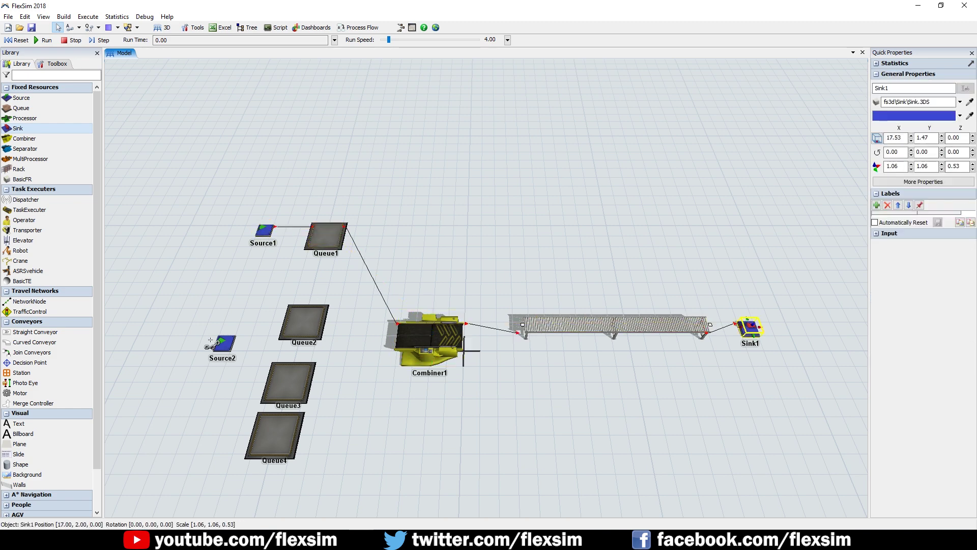
# Connect Source2 to Queue2, Queue3 and Queue4, and each of those queues to Combiner1.
pyautogui.click(222, 342)
pyautogui.click(304, 322)
pyautogui.click(427, 338)
pyautogui.click(224, 346)
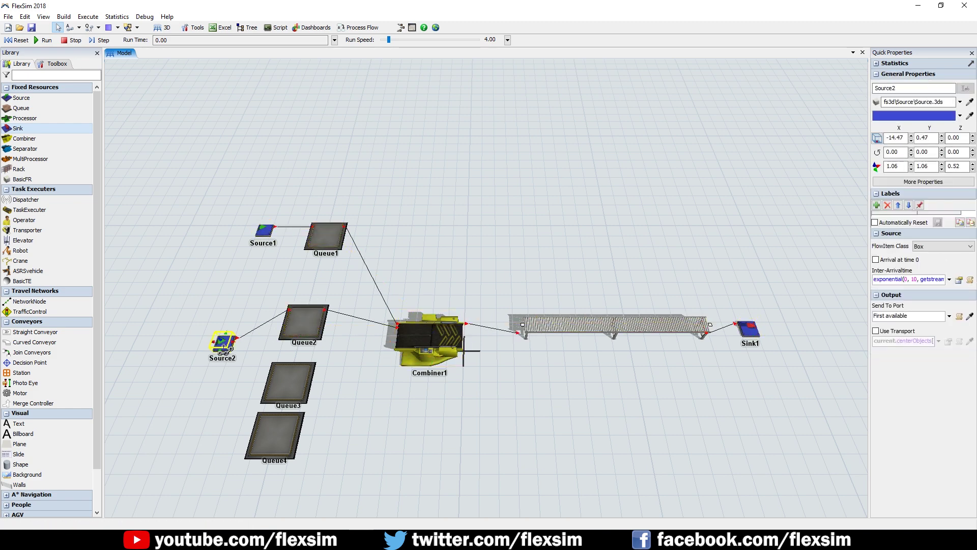
pyautogui.click(288, 382)
pyautogui.click(427, 338)
pyautogui.click(223, 342)
pyautogui.click(274, 433)
pyautogui.click(425, 341)
pyautogui.click(463, 351)
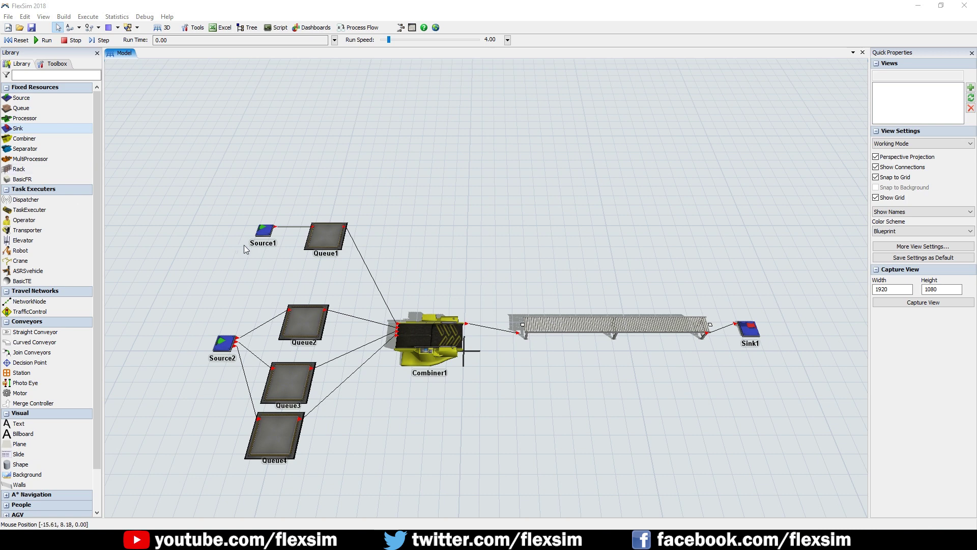
# Set Source1's FlowItem Class to Pallet and confirm with OK.
pyautogui.doubleClick(264, 231)
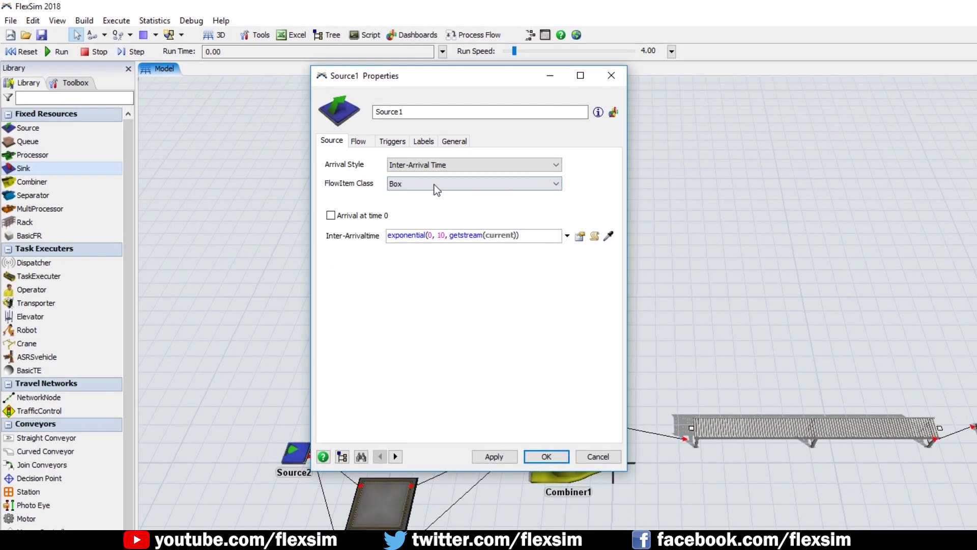
pyautogui.click(329, 139)
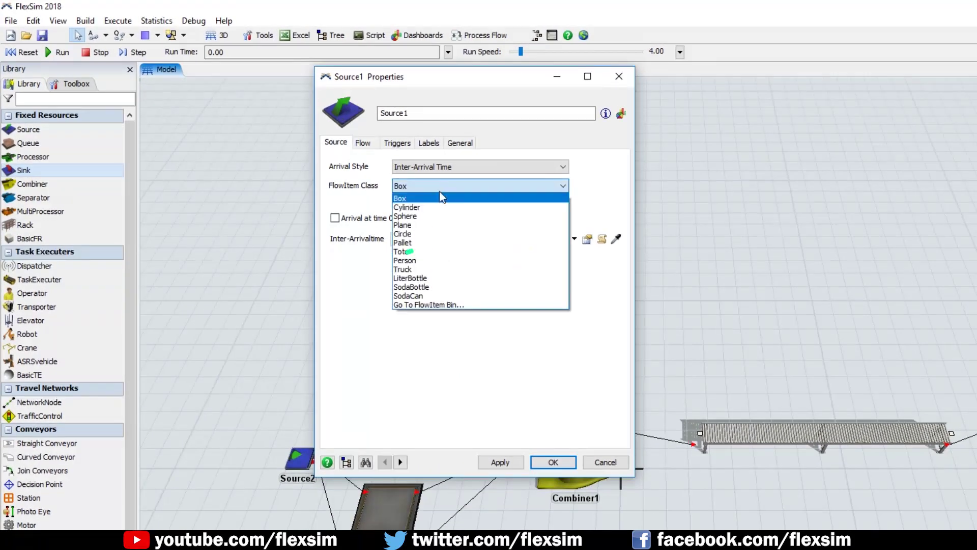
pyautogui.click(434, 243)
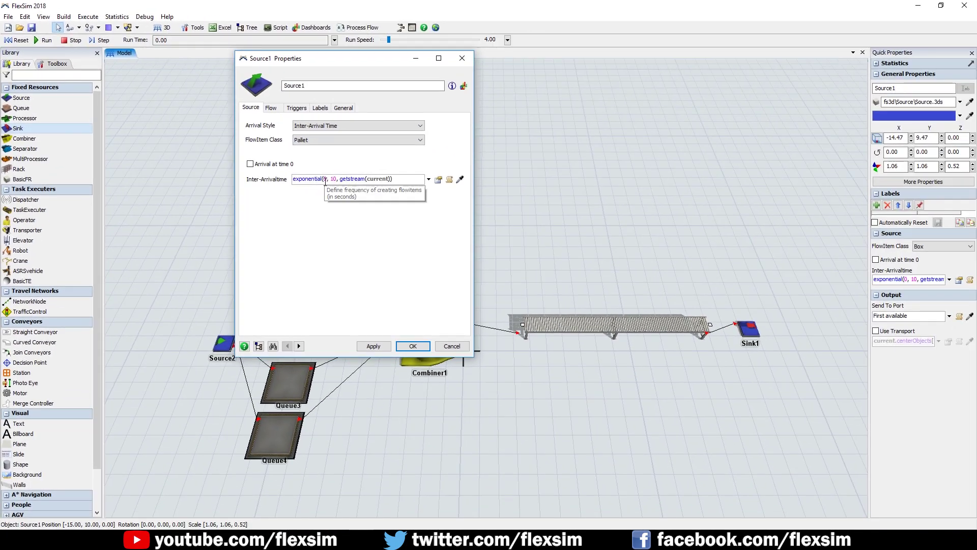
pyautogui.click(416, 348)
pyautogui.click(411, 390)
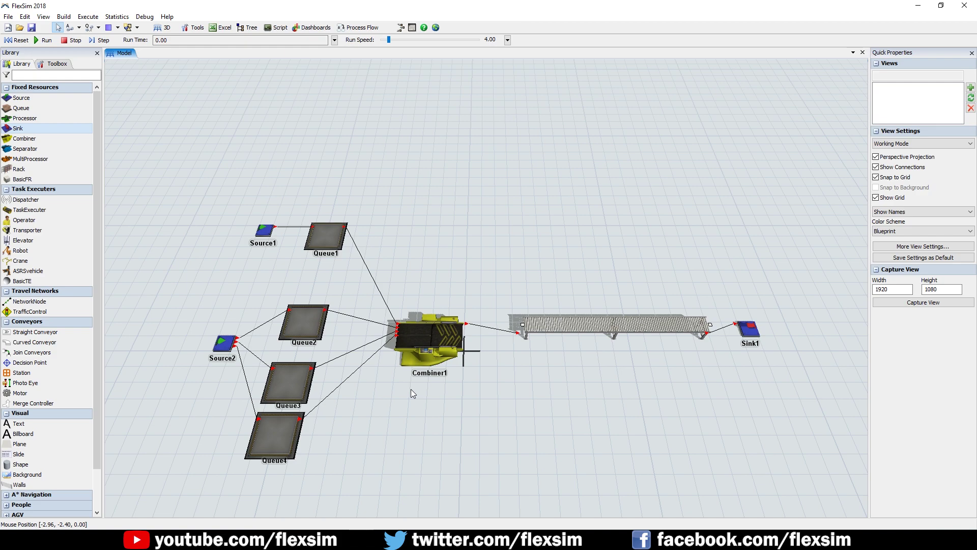
# Give Source2 an On Creation trigger setting item type and color to duniform(1,3).
pyautogui.doubleClick(224, 342)
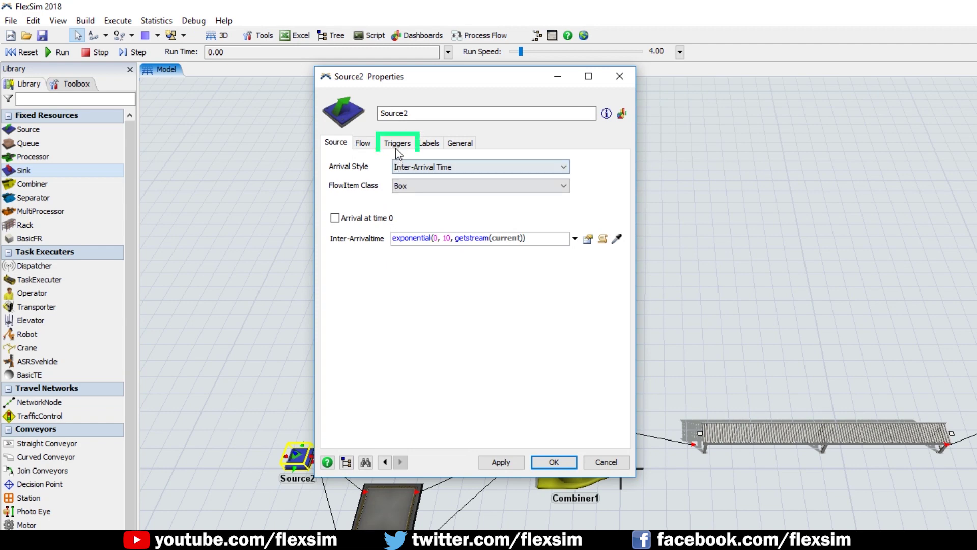
pyautogui.click(398, 143)
pyautogui.click(349, 162)
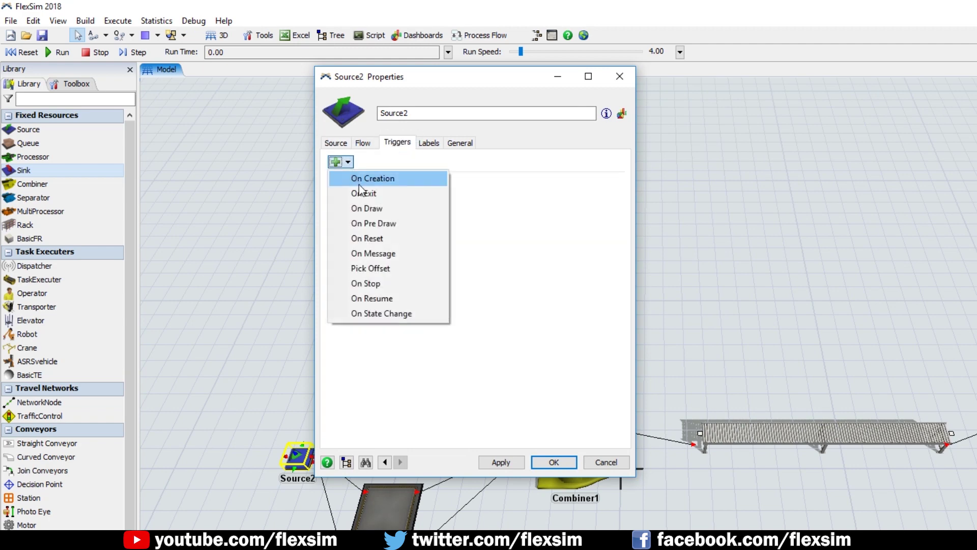
pyautogui.click(359, 184)
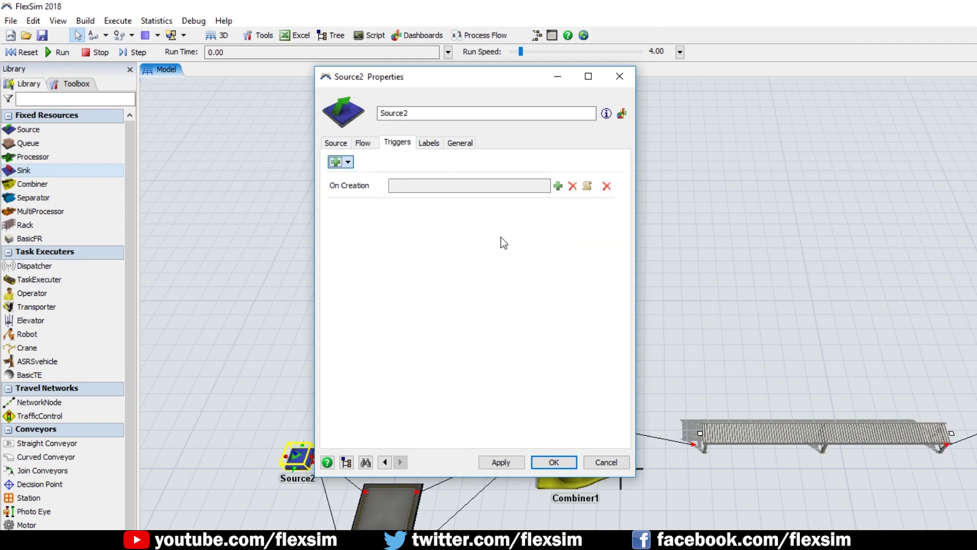
pyautogui.click(562, 187)
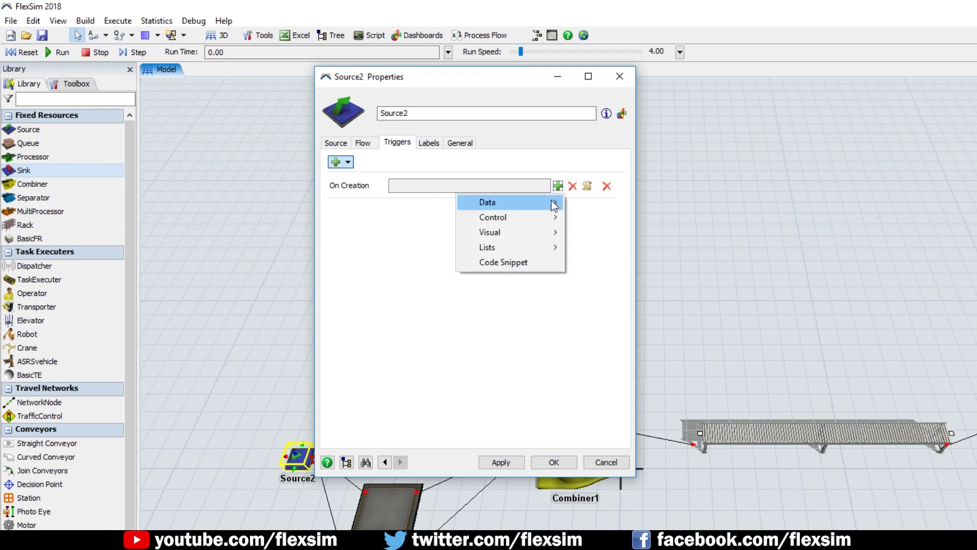
pyautogui.moveTo(555, 203)
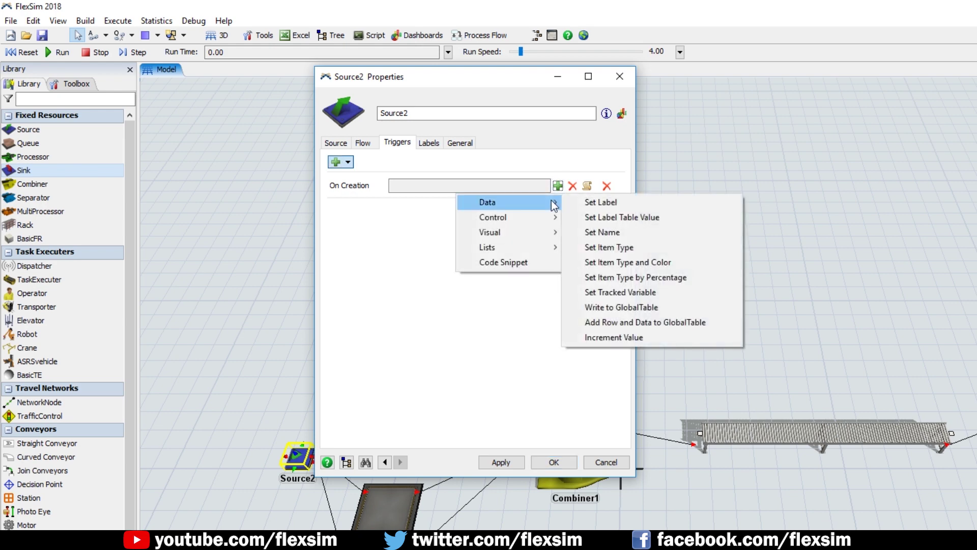
pyautogui.click(651, 262)
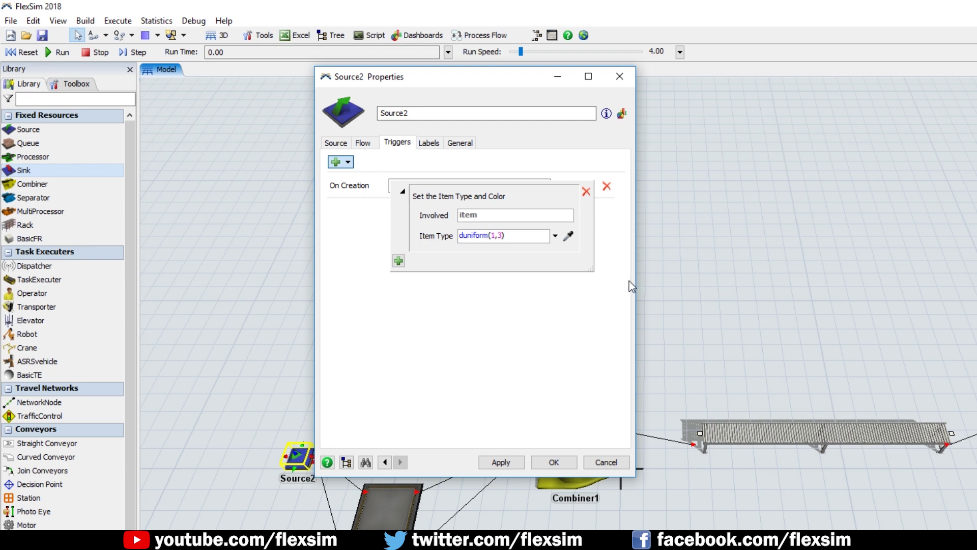
pyautogui.click(362, 144)
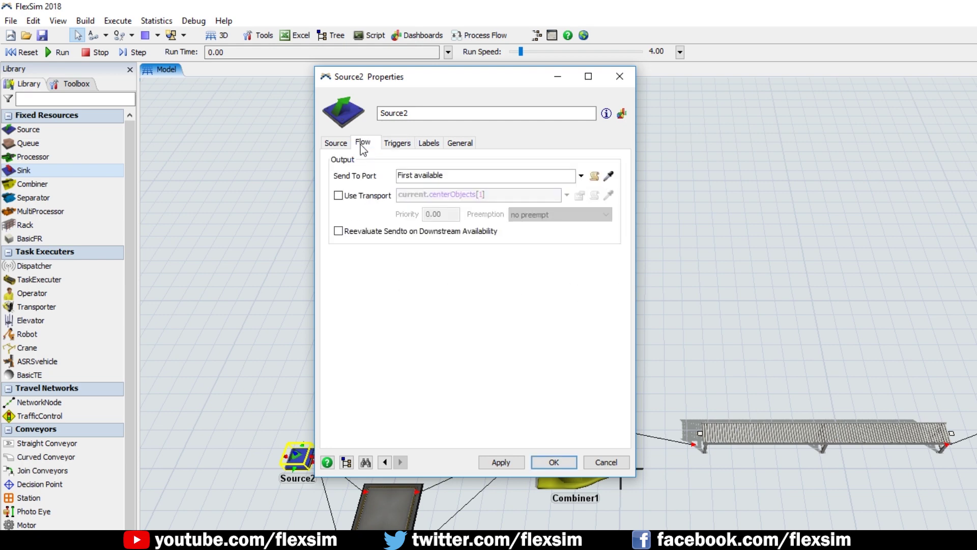
# Set Source2's Send To Port to By Expression item.Type and close its properties.
pyautogui.click(581, 176)
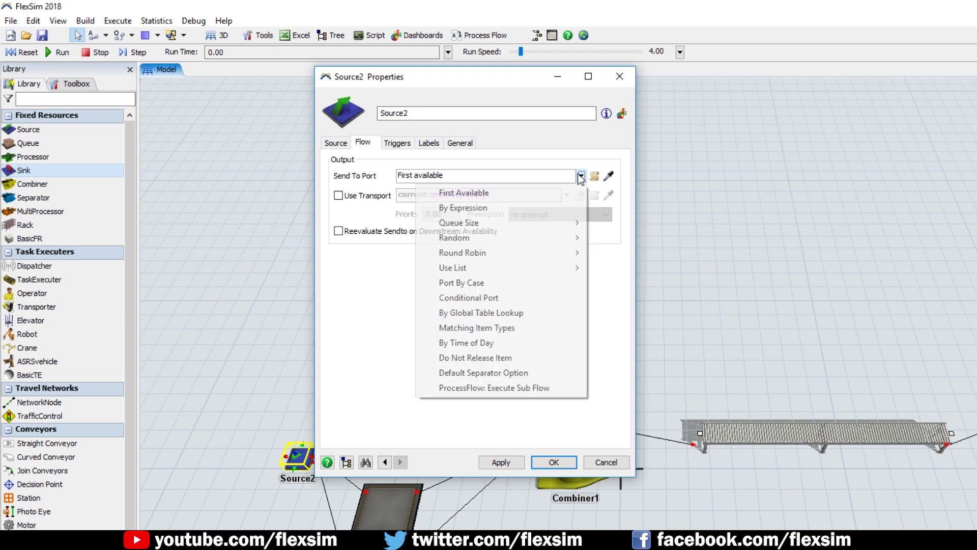
pyautogui.click(564, 208)
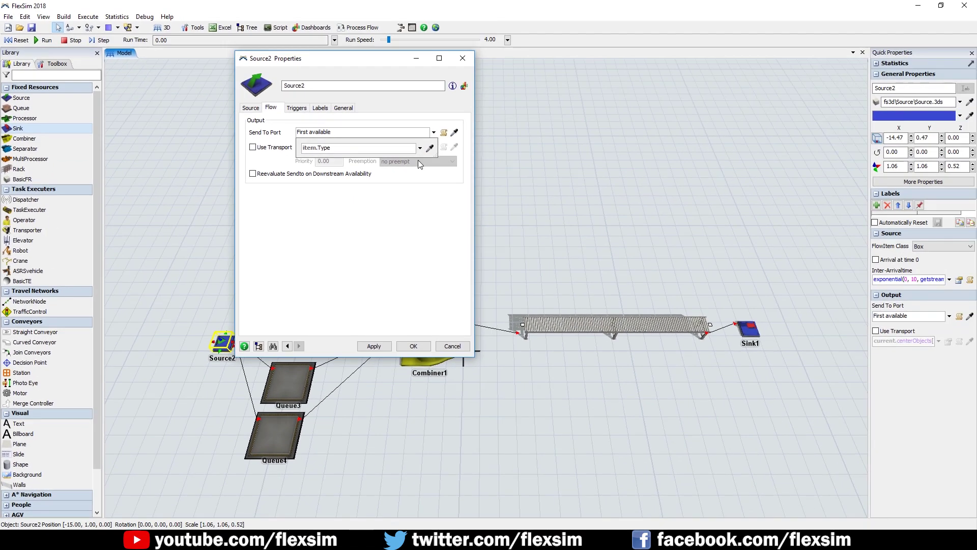
pyautogui.click(413, 346)
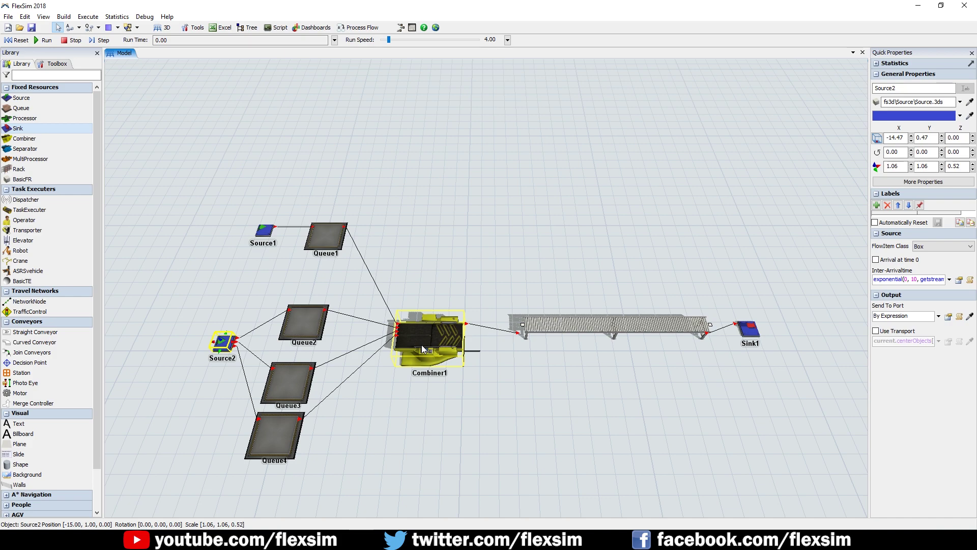
# Set Combiner1's target quantity to 2 for input ports 2, 3 and 4.
pyautogui.doubleClick(422, 349)
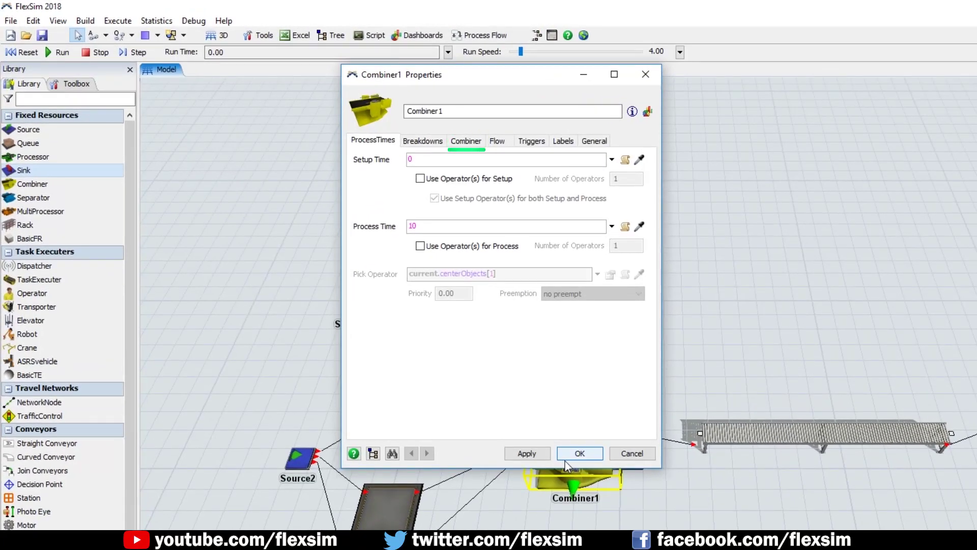
pyautogui.click(466, 142)
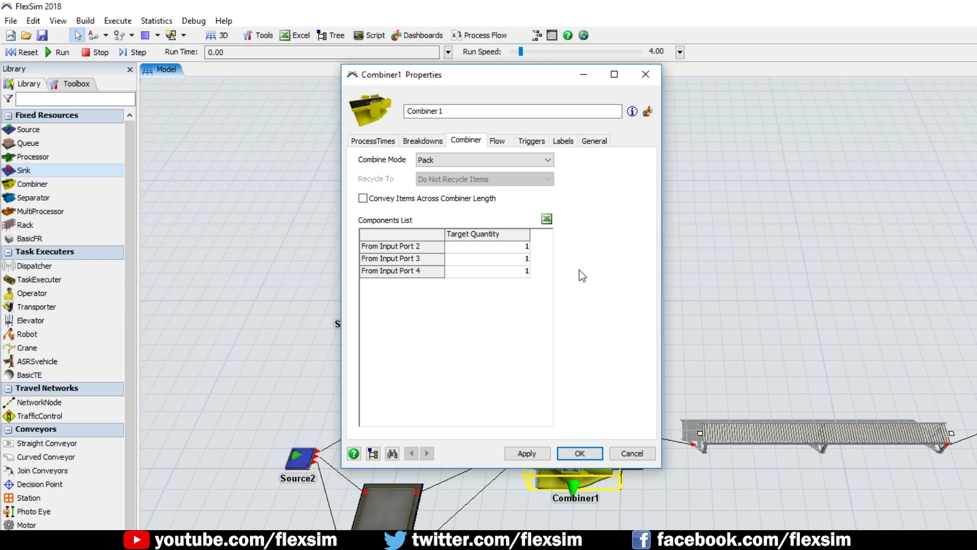
pyautogui.doubleClick(519, 245)
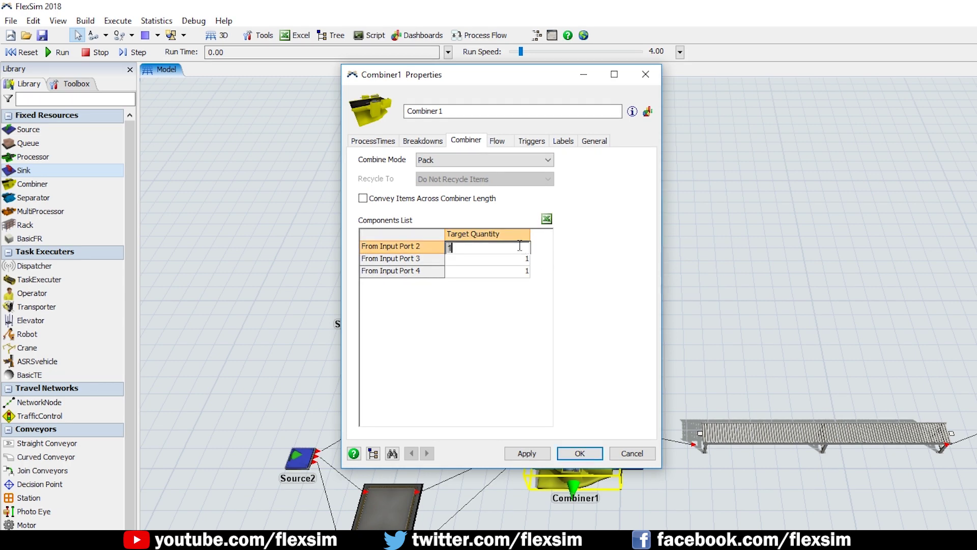
pyautogui.write('2')
pyautogui.press('Return')
pyautogui.write('2')
pyautogui.press('Return')
pyautogui.write('2')
pyautogui.press('Return')
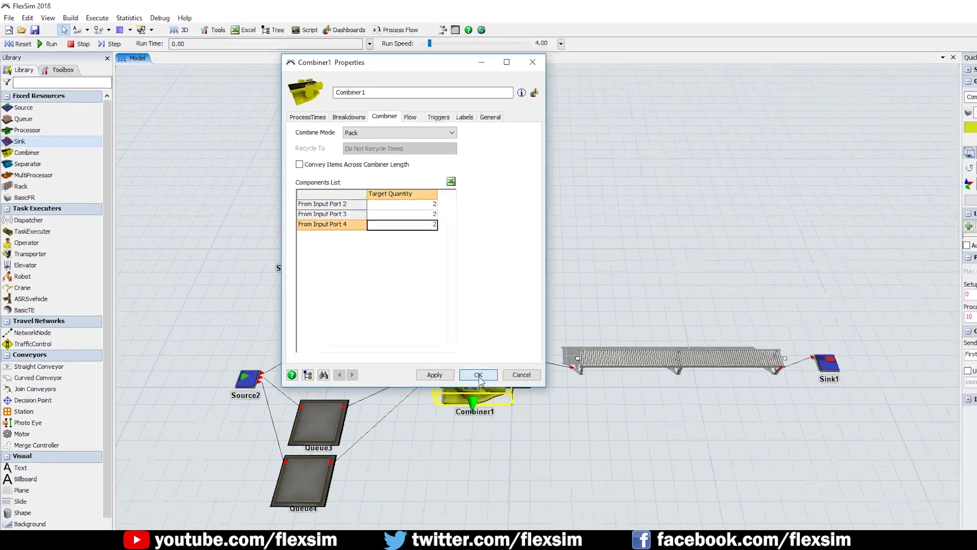
pyautogui.click(581, 453)
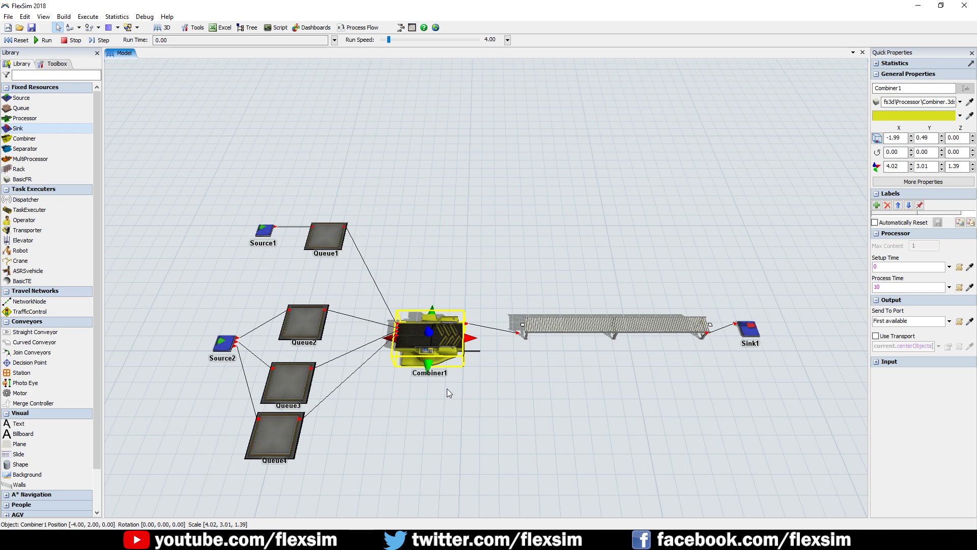
# Reopen Combiner1's Combiner tab and confirm Combine Mode stays Pack.
pyautogui.doubleClick(429, 338)
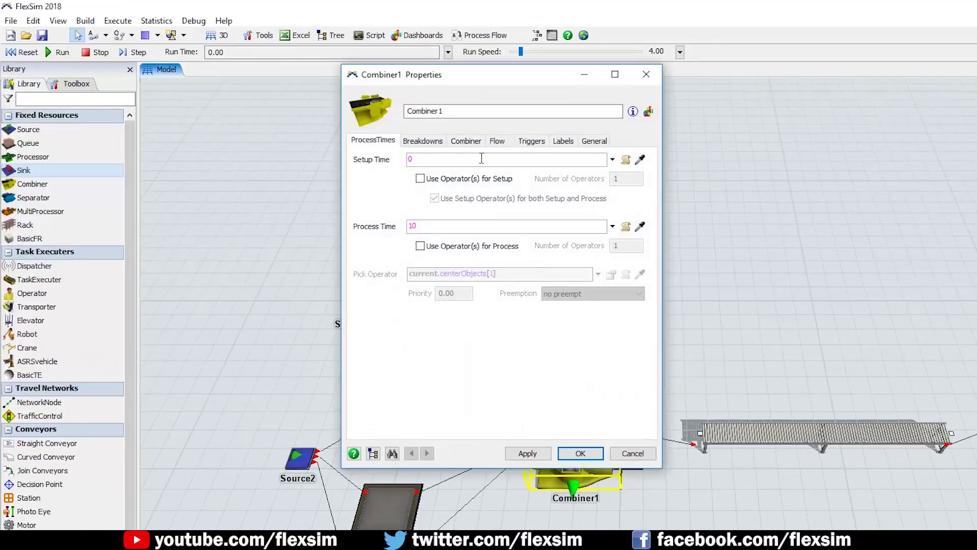
pyautogui.click(466, 141)
pyautogui.click(518, 160)
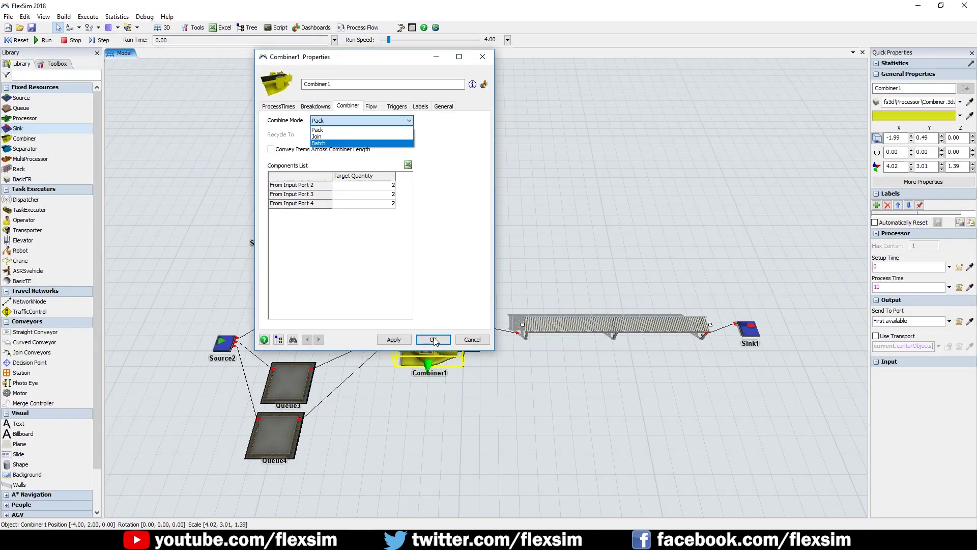
pyautogui.click(584, 452)
# Close Combiner1's properties and run the simulation past 450 time units.
pyautogui.click(434, 339)
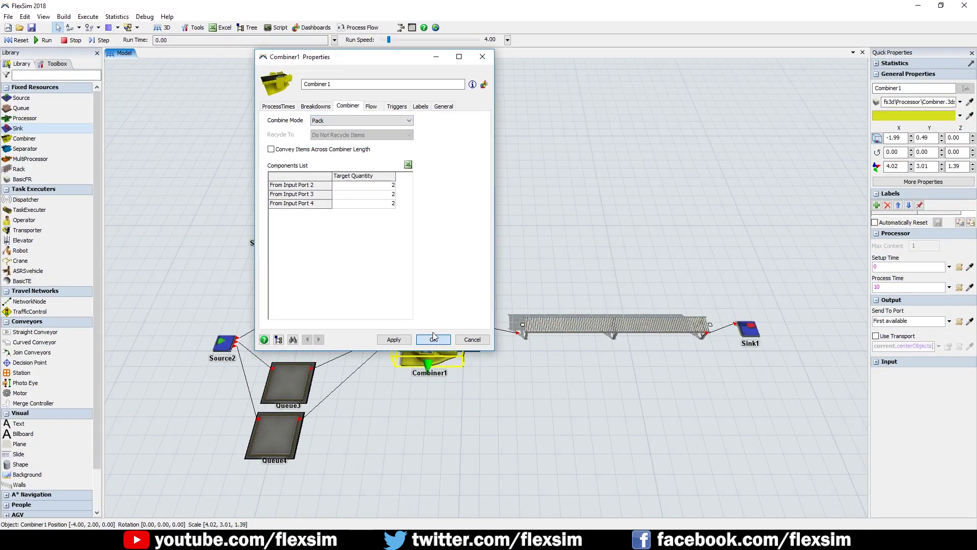
pyautogui.click(43, 40)
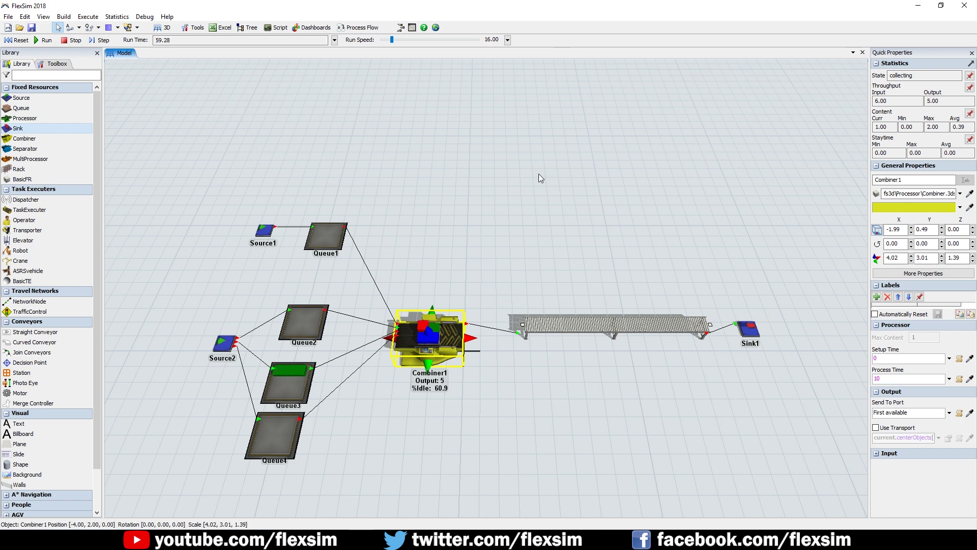
pyautogui.click(520, 235)
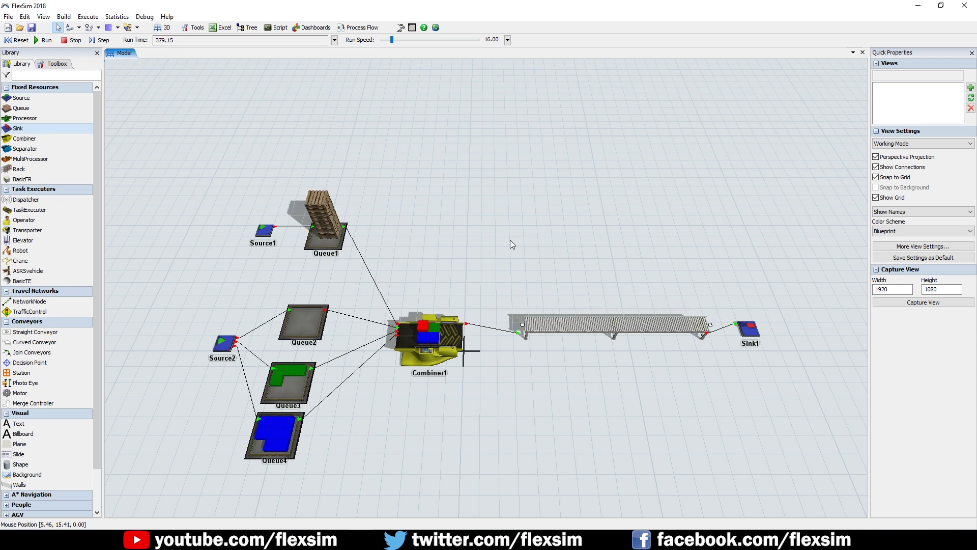
pyautogui.moveTo(510, 239); pyautogui.dragTo(508, 255, button='right')
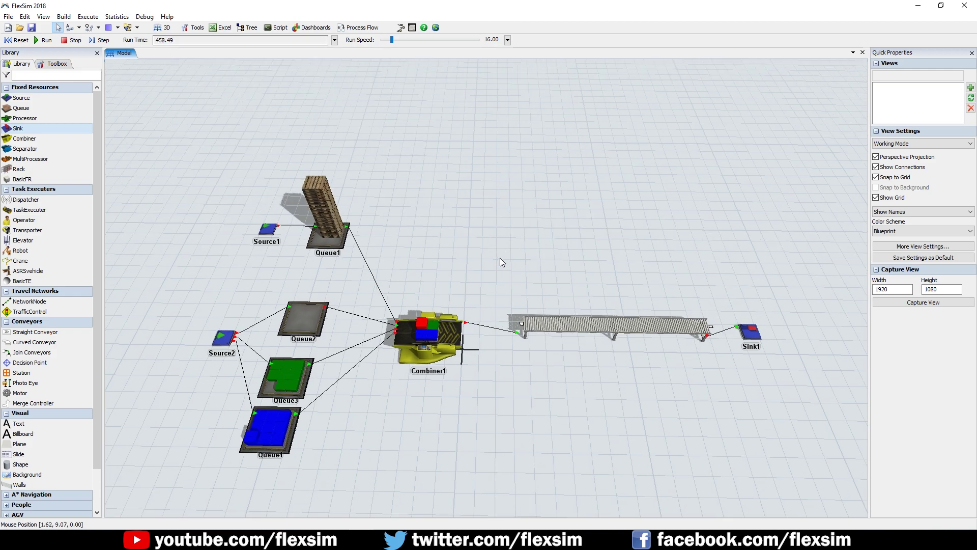
# Orbit the view to watch a packed pallet ride the conveyor toward Sink1.
pyautogui.moveTo(493, 258); pyautogui.dragTo(483, 249, button='right')
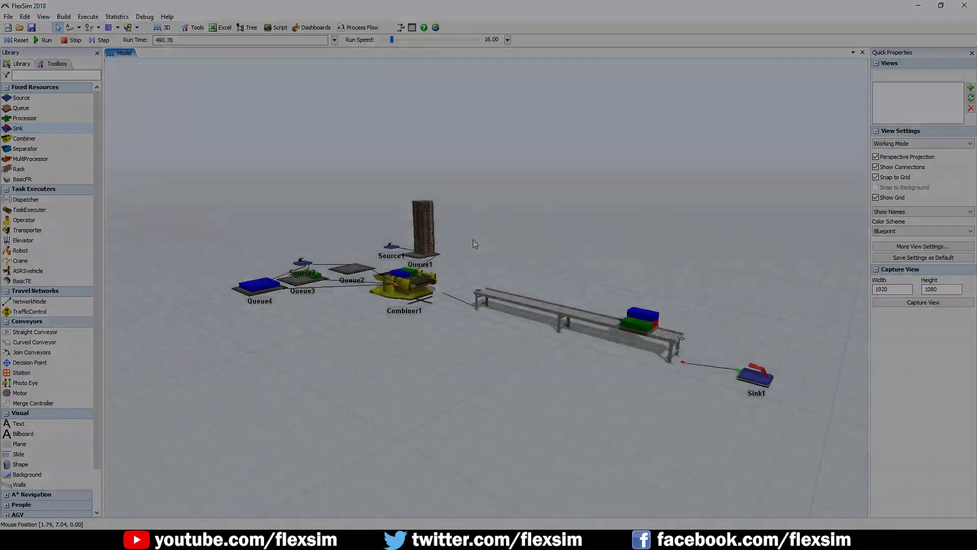